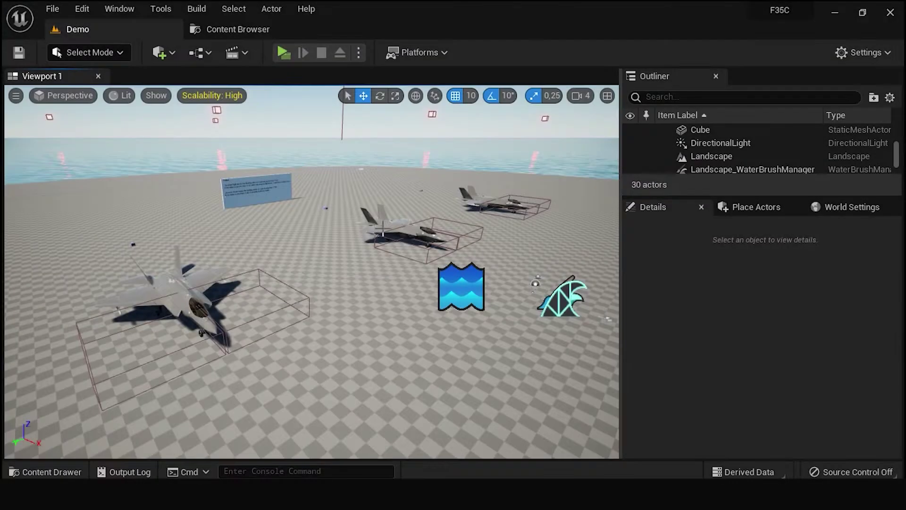
Step: End the running test flight and open the BP_F35 blueprint from the Blueprints folder
{"action": "left_click", "coordinate": [288, 53]}
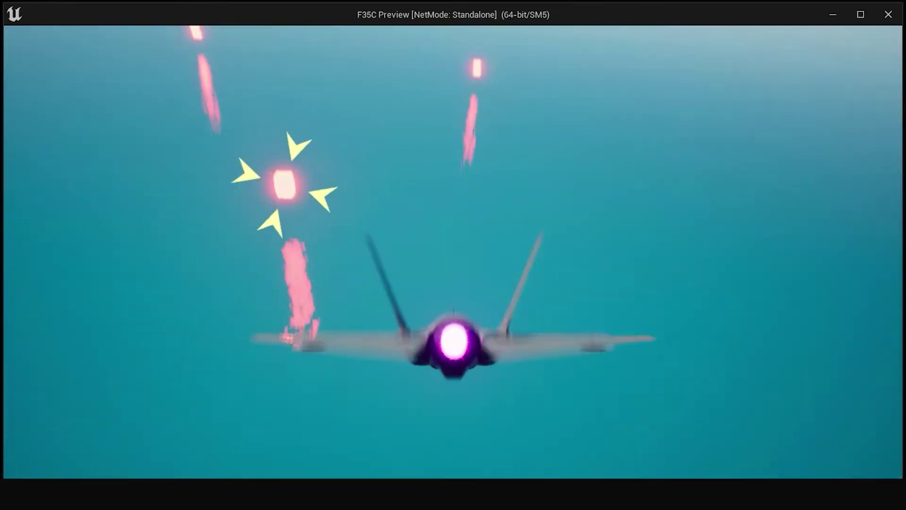
{"action": "key", "text": "Escape"}
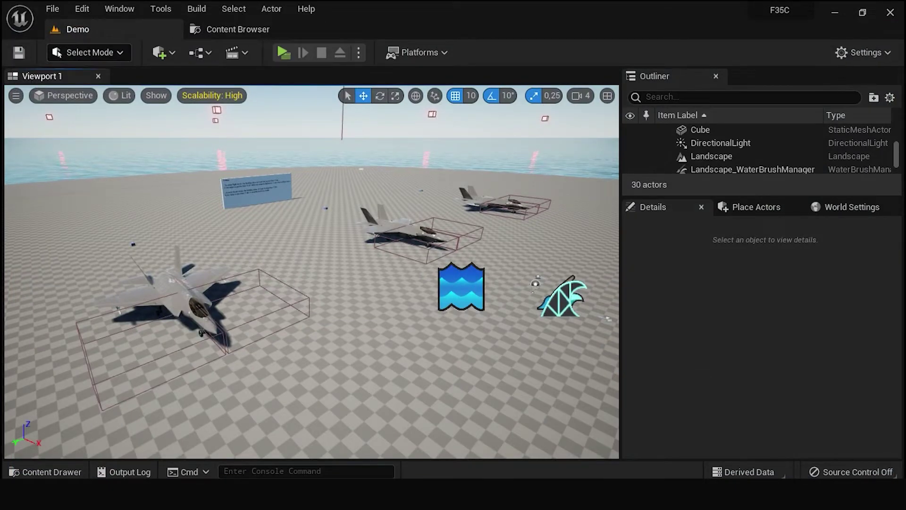
{"action": "left_click", "coordinate": [222, 33]}
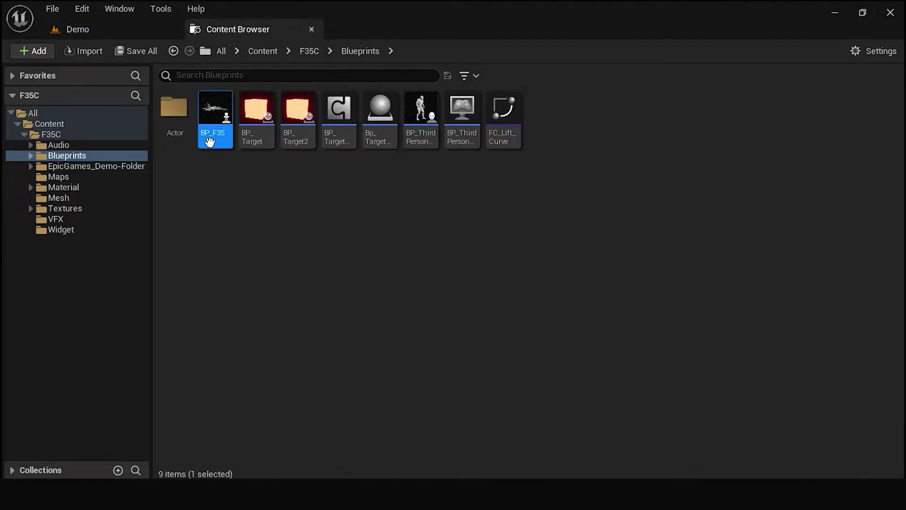
{"action": "double_click", "coordinate": [215, 114]}
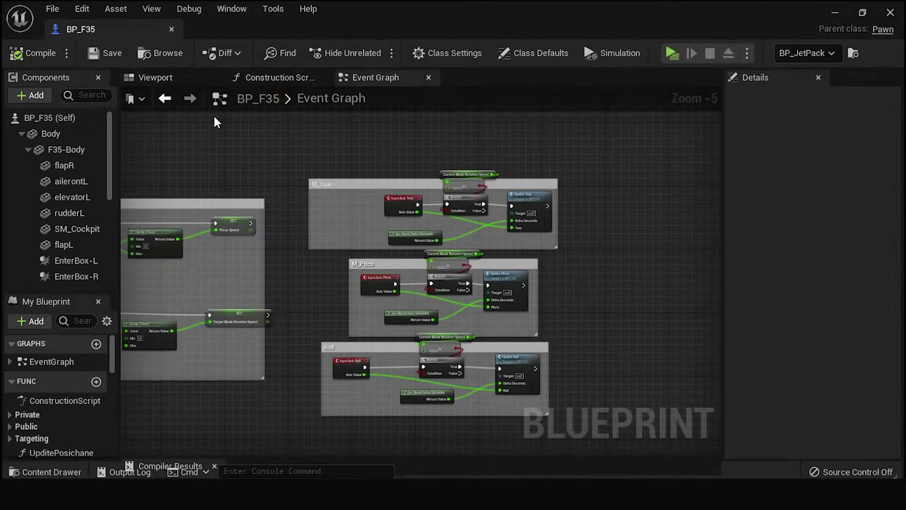
Step: In Updite Yaw, raise the multiply node's value from 50 to 200 and compile BP_F35
{"action": "scroll", "coordinate": [560, 174], "scroll_direction": "up", "scroll_amount": 3}
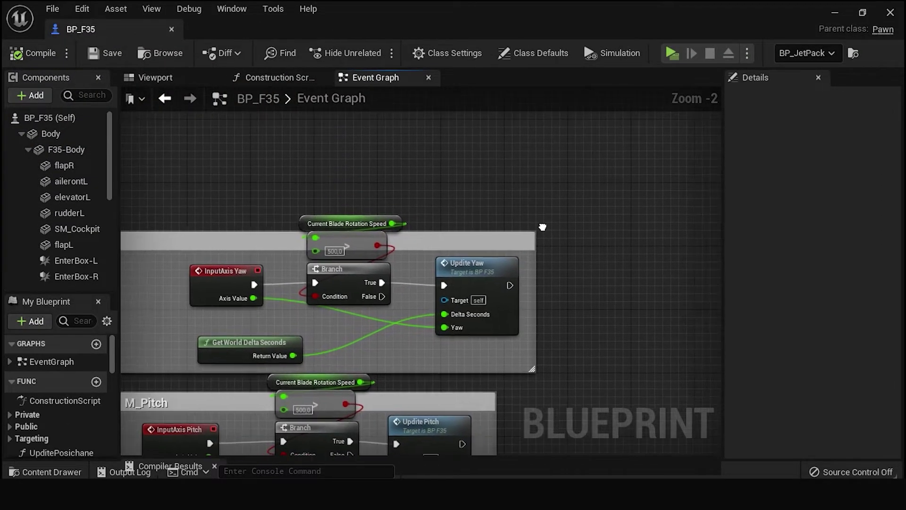
{"action": "scroll", "coordinate": [473, 228], "scroll_direction": "up", "scroll_amount": 1}
{"action": "double_click", "coordinate": [441, 259]}
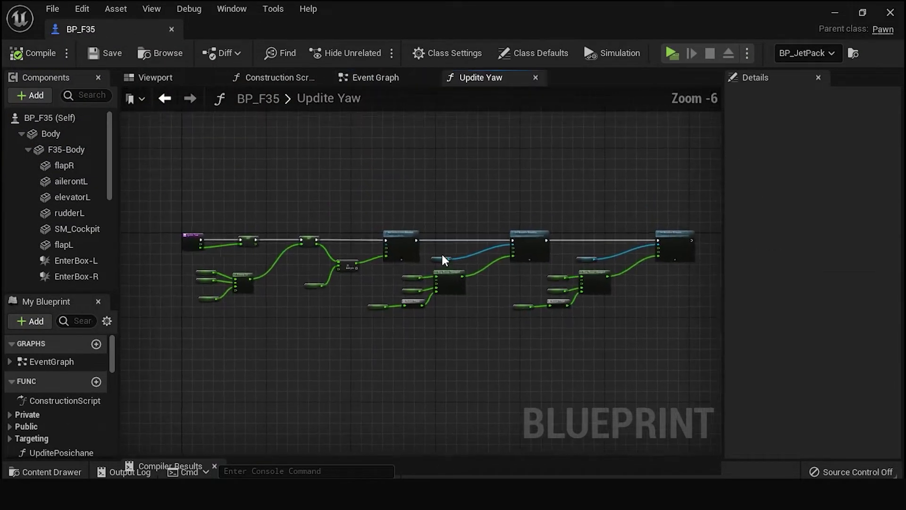
{"action": "scroll", "coordinate": [334, 287], "scroll_direction": "up", "scroll_amount": 4}
{"action": "right_click_drag", "start_coordinate": [334, 287], "coordinate": [363, 307]}
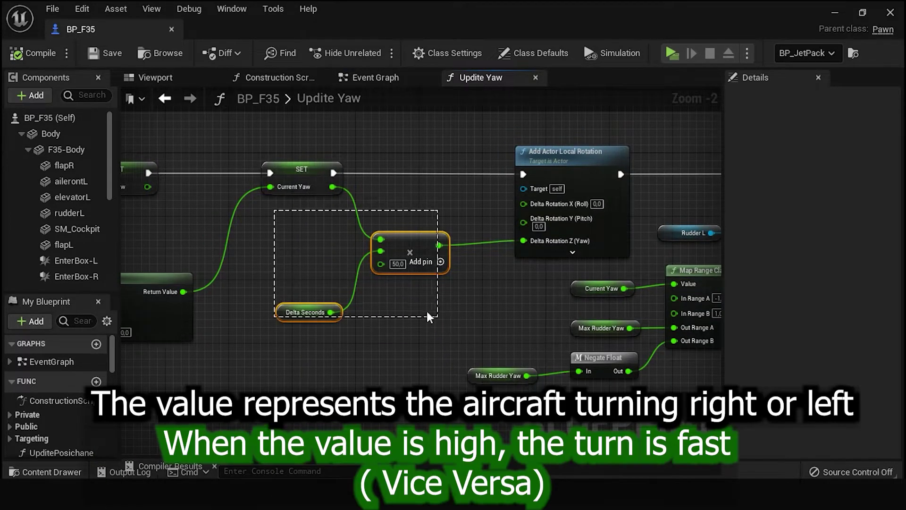
{"action": "mouse_move", "coordinate": [437, 353]}
{"action": "left_mouse_down"}
{"action": "mouse_move", "coordinate": [352, 225]}
{"action": "mouse_move", "coordinate": [436, 298]}
{"action": "left_mouse_up"}
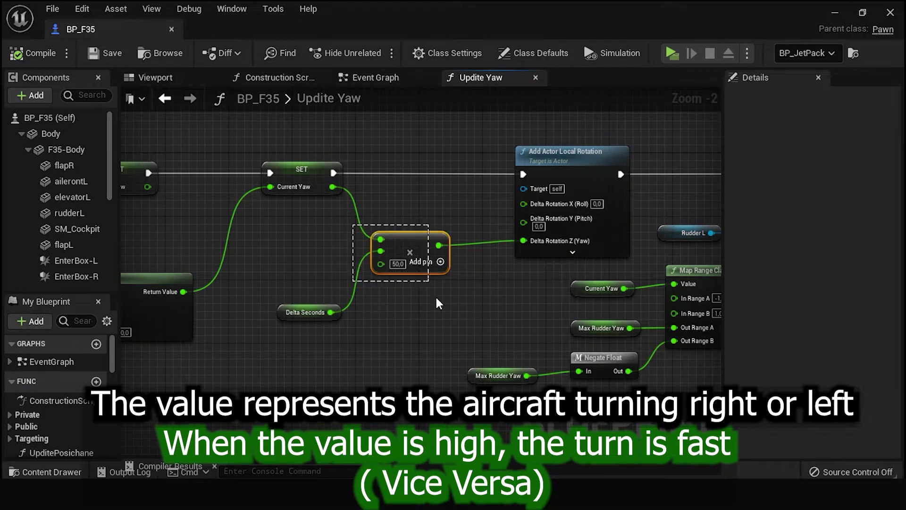
{"action": "scroll", "coordinate": [378, 271], "scroll_direction": "up", "scroll_amount": 2}
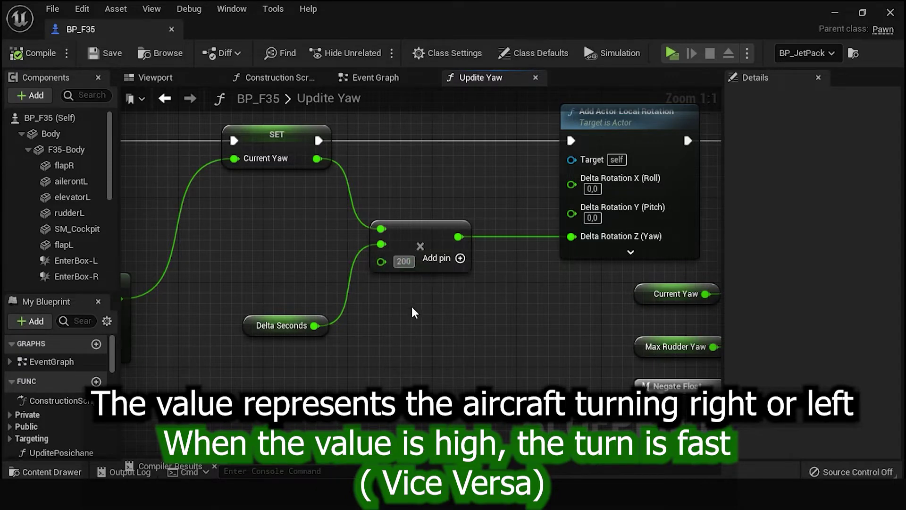
{"action": "left_click", "coordinate": [37, 55]}
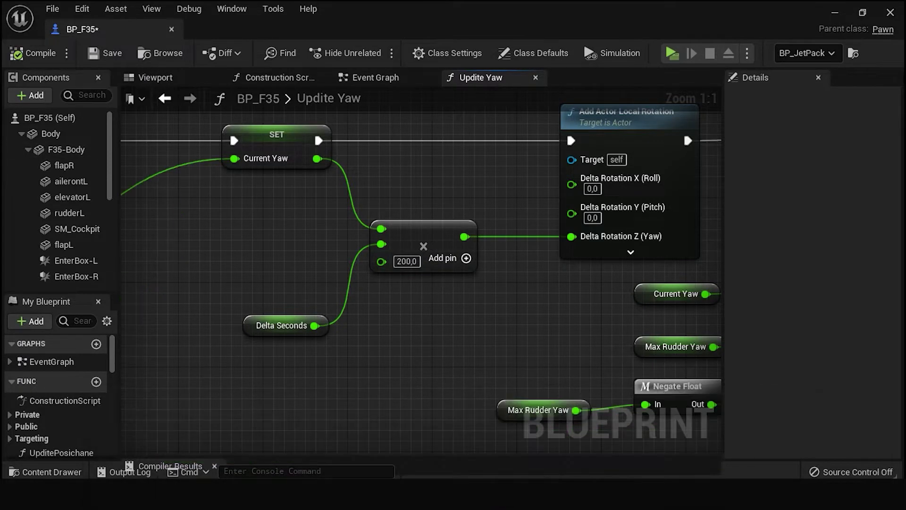
{"action": "left_click", "coordinate": [835, 13]}
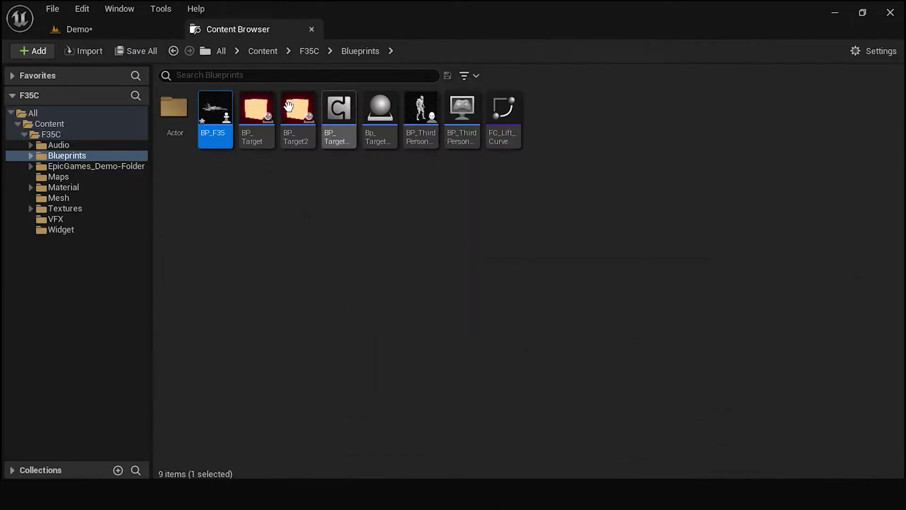
Step: Play-test the jet in the Demo level with the 200 yaw multiplier
{"action": "left_click", "coordinate": [94, 34]}
{"action": "left_click", "coordinate": [283, 52]}
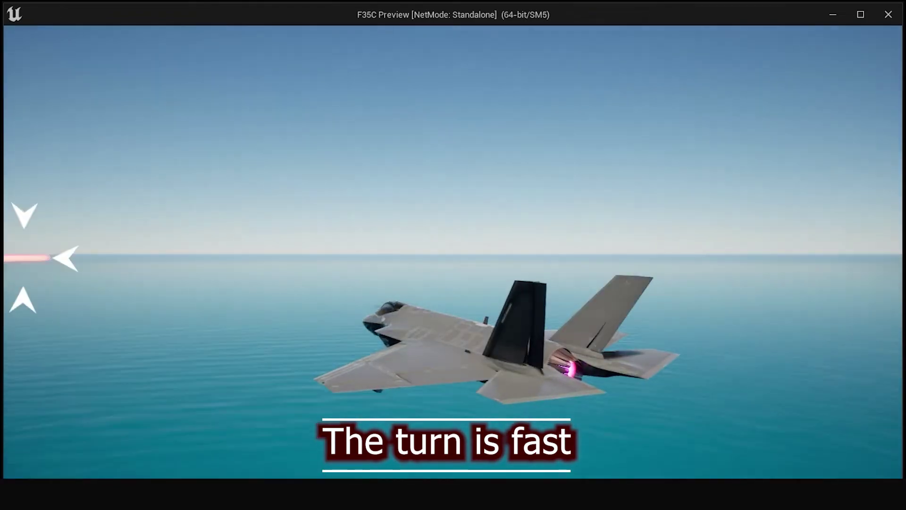
Step: Stop the test flight and change the Updite Yaw multiplier from 200 to 30
{"action": "key", "text": "Escape"}
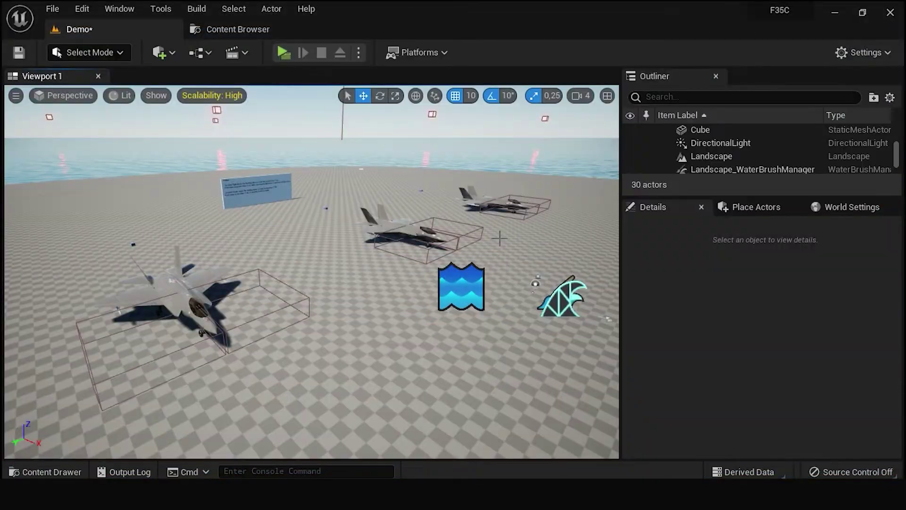
{"action": "mouse_move", "coordinate": [696, 494]}
{"action": "left_click", "coordinate": [751, 440]}
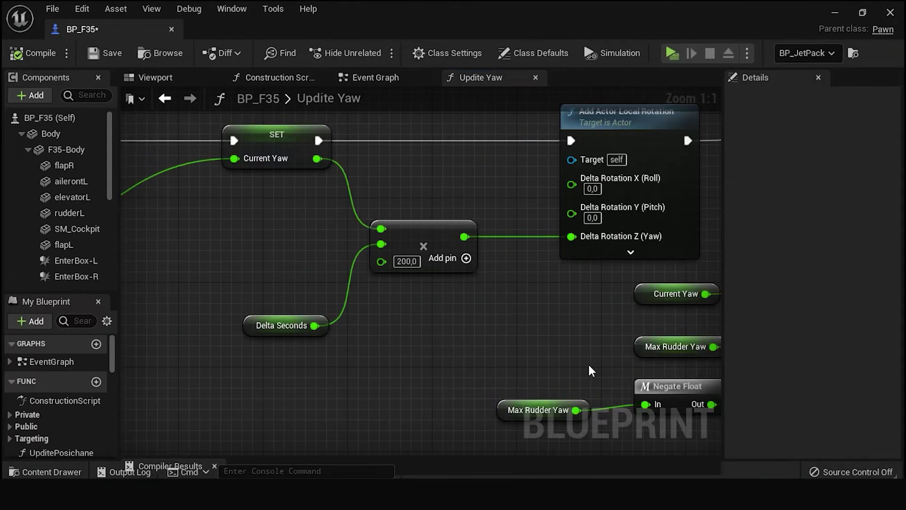
{"action": "left_click", "coordinate": [405, 261]}
{"action": "type", "text": "30"}
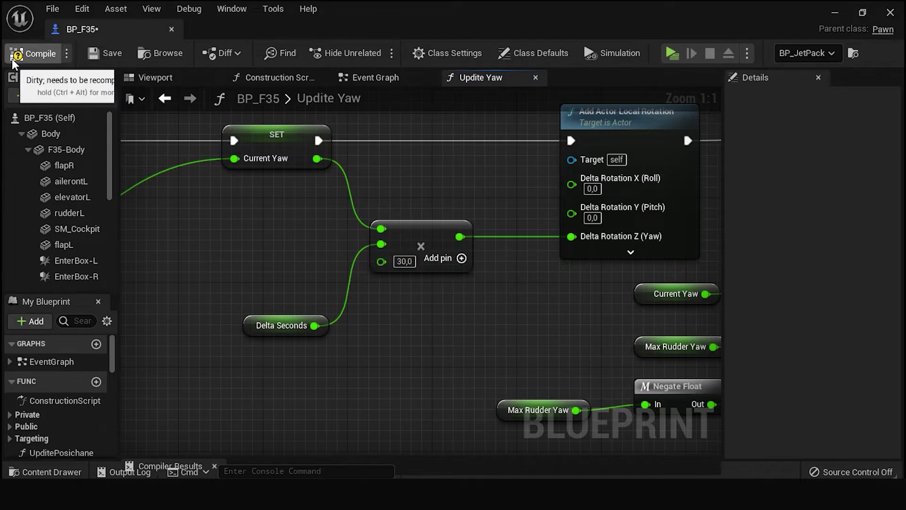
Step: Set the Updite Pitch multiplier from 100 to 300 and compile the blueprint
{"action": "left_click", "coordinate": [373, 75]}
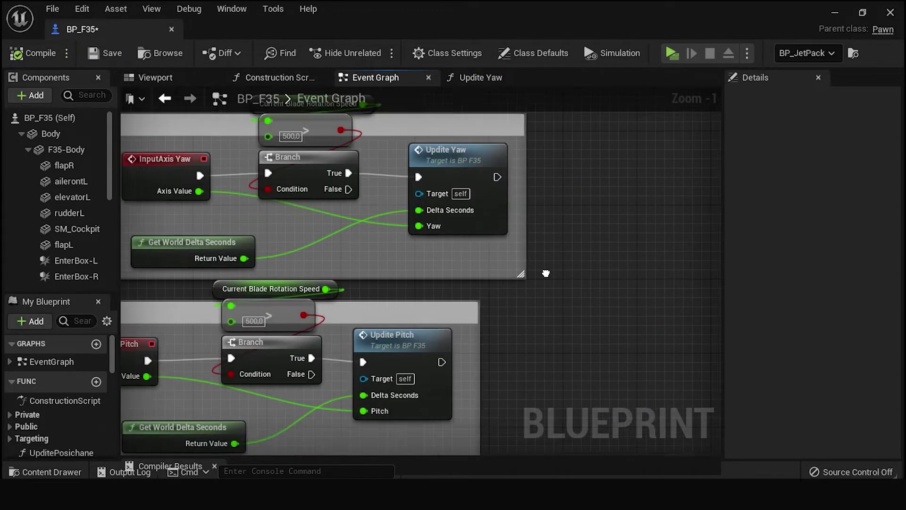
{"action": "right_click_drag", "start_coordinate": [405, 160], "coordinate": [499, 214]}
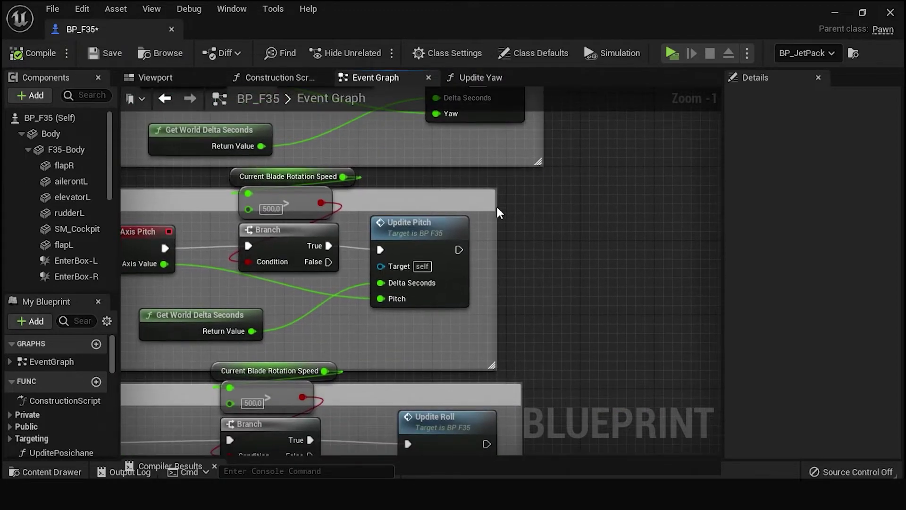
{"action": "double_click", "coordinate": [425, 231]}
{"action": "type", "text": "300"}
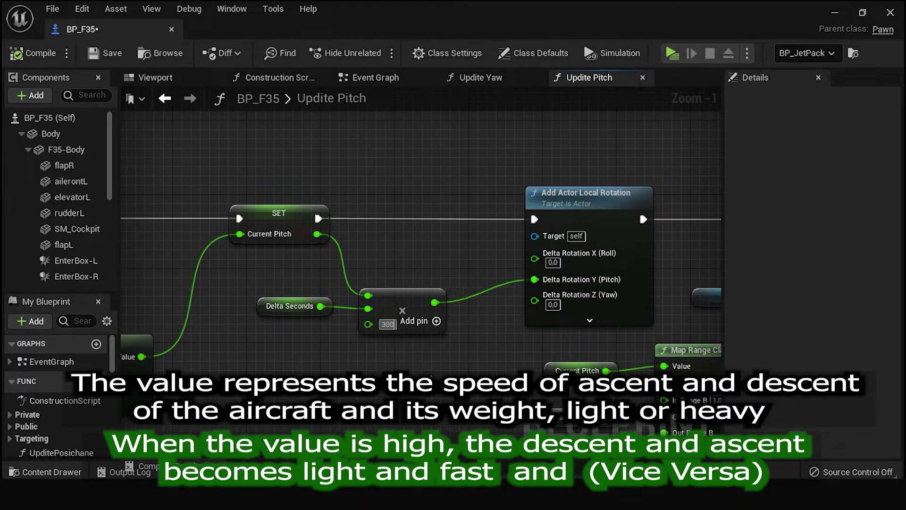
{"action": "left_click", "coordinate": [35, 55]}
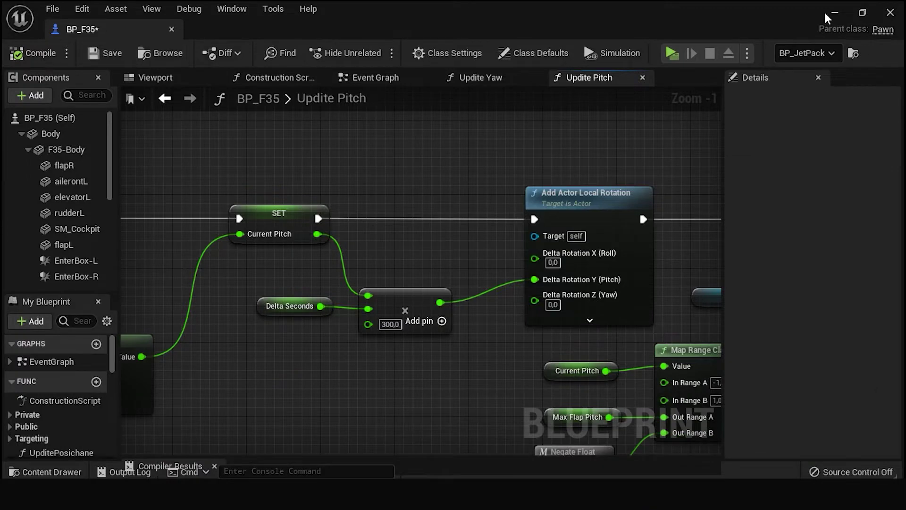
Step: Start a Play session and take control of the jet to test the 300 pitch multiplier
{"action": "left_click", "coordinate": [829, 13]}
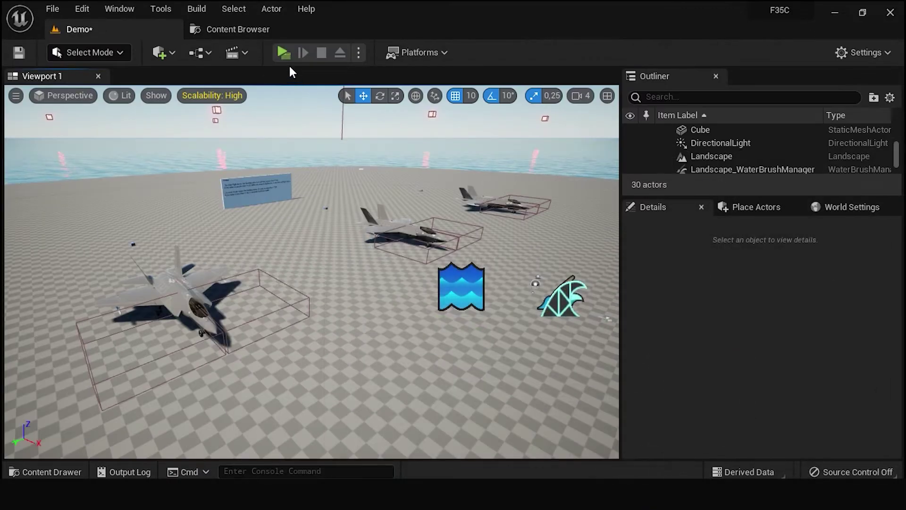
{"action": "left_click", "coordinate": [286, 55]}
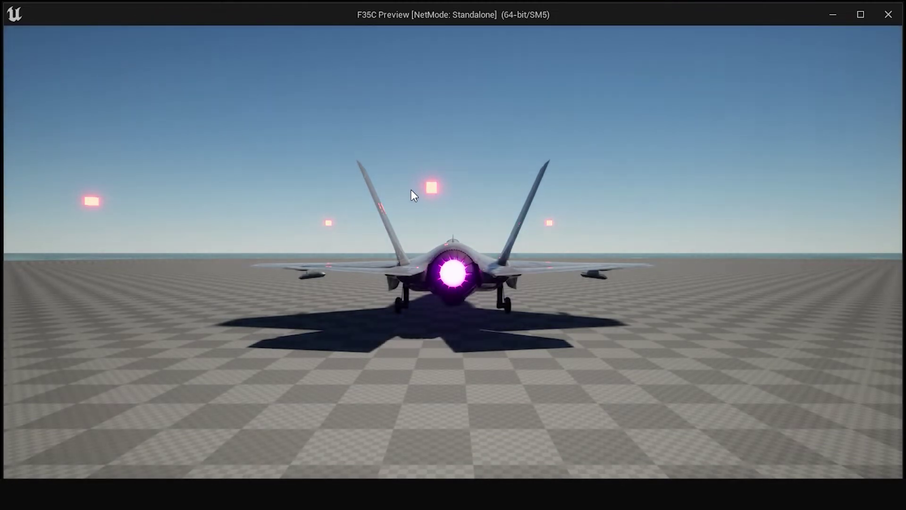
{"action": "left_click", "coordinate": [411, 190]}
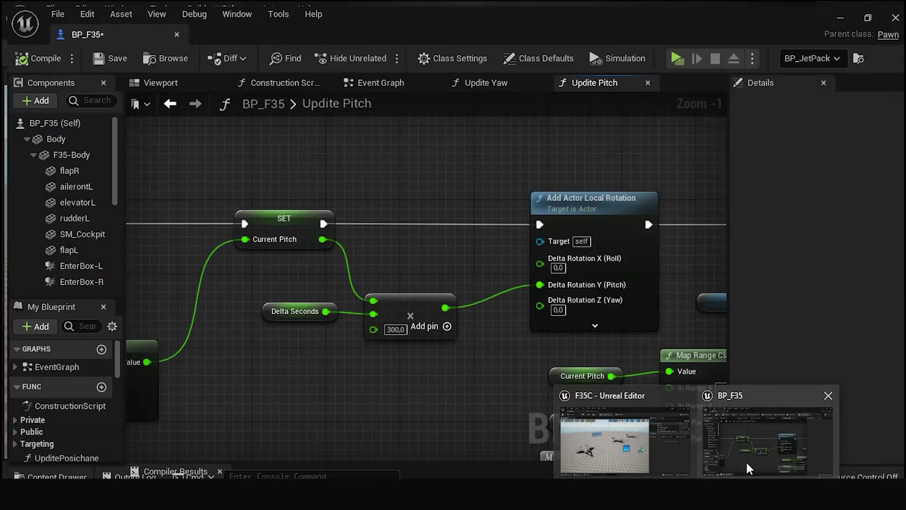
Step: Lower the Updite Pitch multiplier from 300 to 30
{"action": "left_click", "coordinate": [745, 460]}
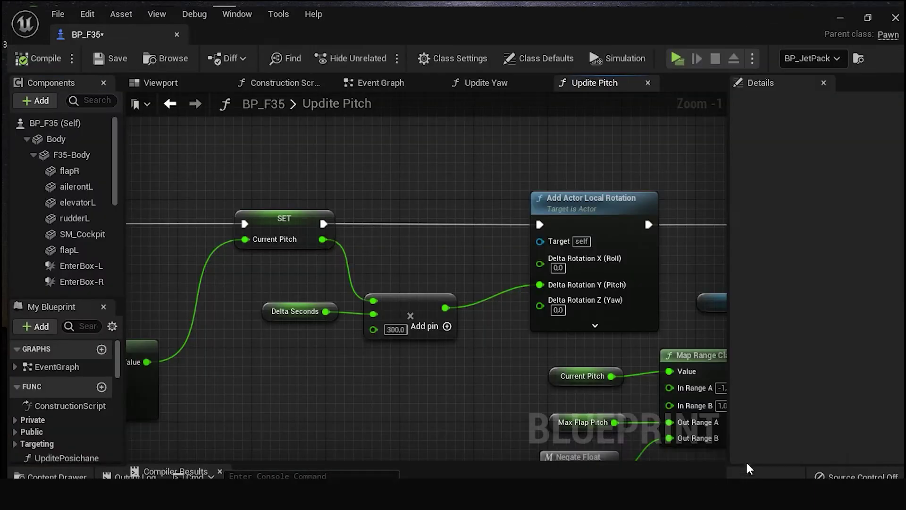
{"action": "left_click", "coordinate": [391, 324]}
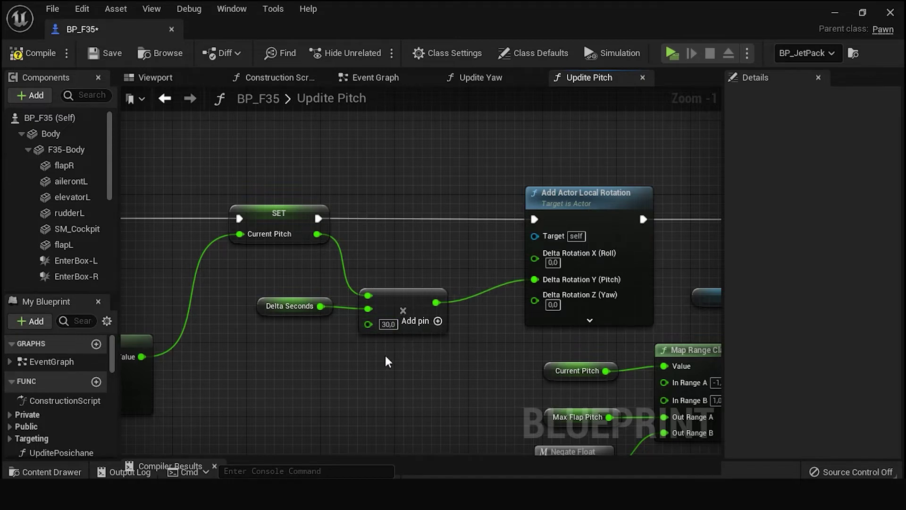
{"action": "left_click", "coordinate": [355, 84]}
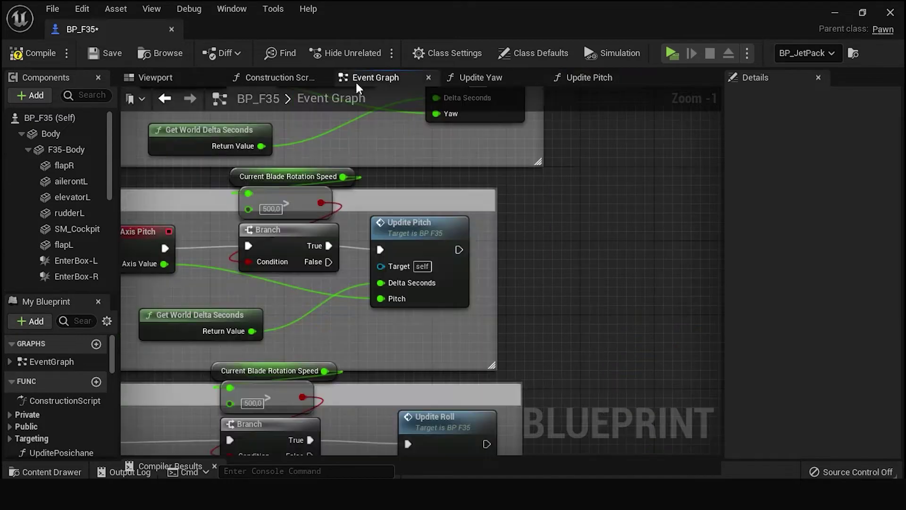
Step: Raise the Updite Roll multiplier from 50 to 200
{"action": "right_click_drag", "start_coordinate": [572, 455], "coordinate": [586, 274]}
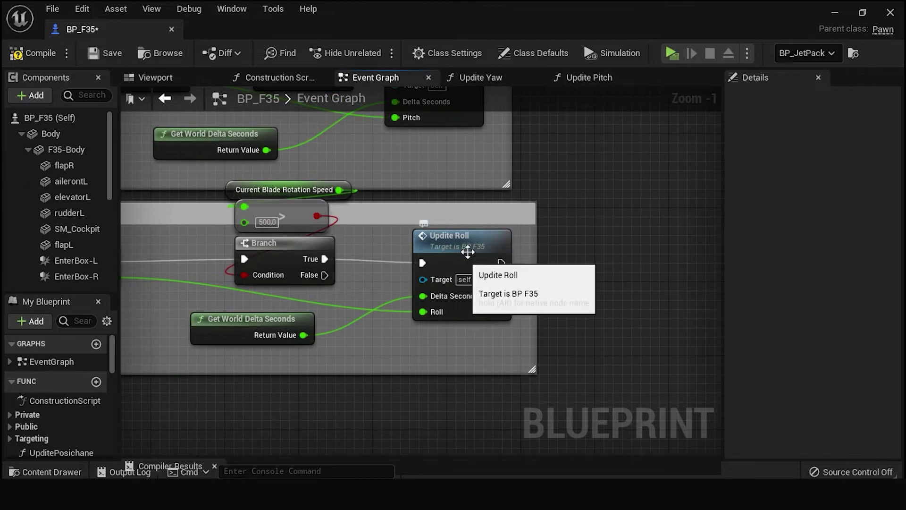
{"action": "double_click", "coordinate": [459, 245]}
{"action": "scroll", "coordinate": [358, 278], "scroll_direction": "up", "scroll_amount": 3}
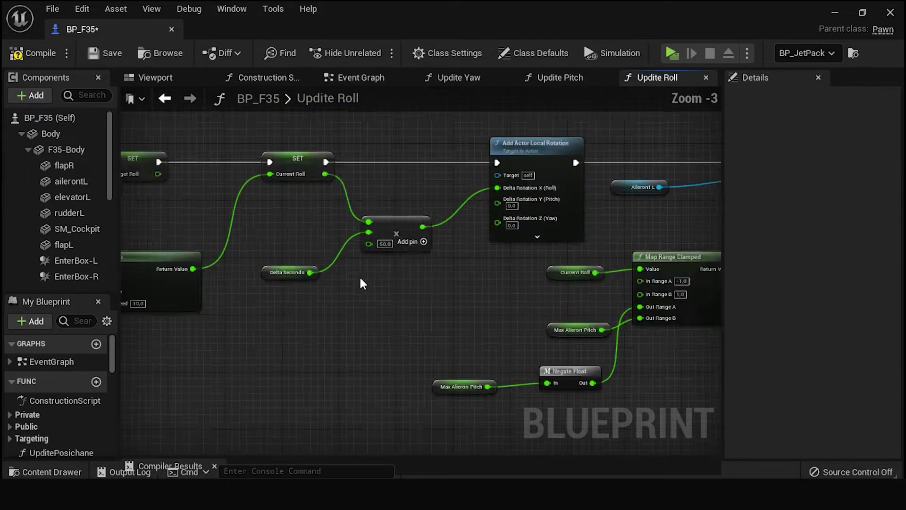
{"action": "scroll", "coordinate": [369, 283], "scroll_direction": "up", "scroll_amount": 3}
{"action": "right_click_drag", "start_coordinate": [369, 284], "coordinate": [401, 289]}
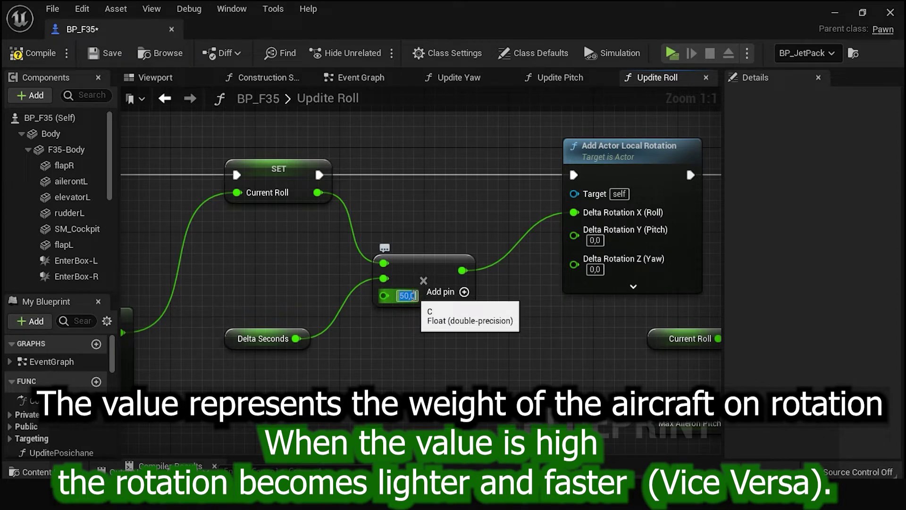
{"action": "type", "text": "2"}
{"action": "key", "text": "Return"}
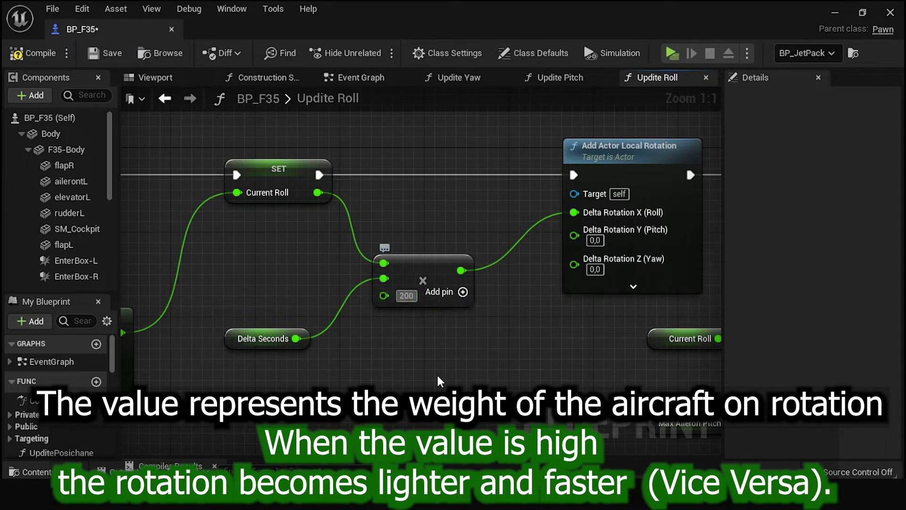
{"action": "key", "text": "Return"}
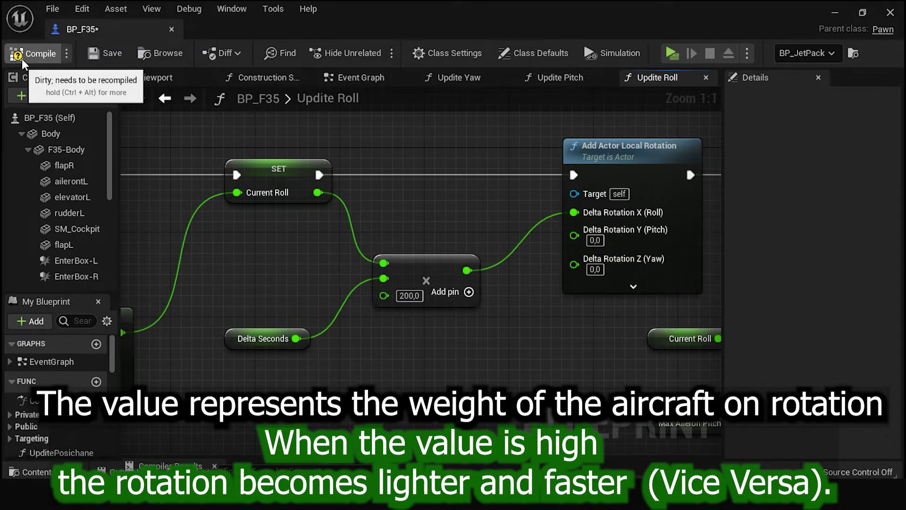
Step: Fly the jet in Play mode with W and G to test the 200 roll multiplier, then stop
{"action": "left_click", "coordinate": [835, 13]}
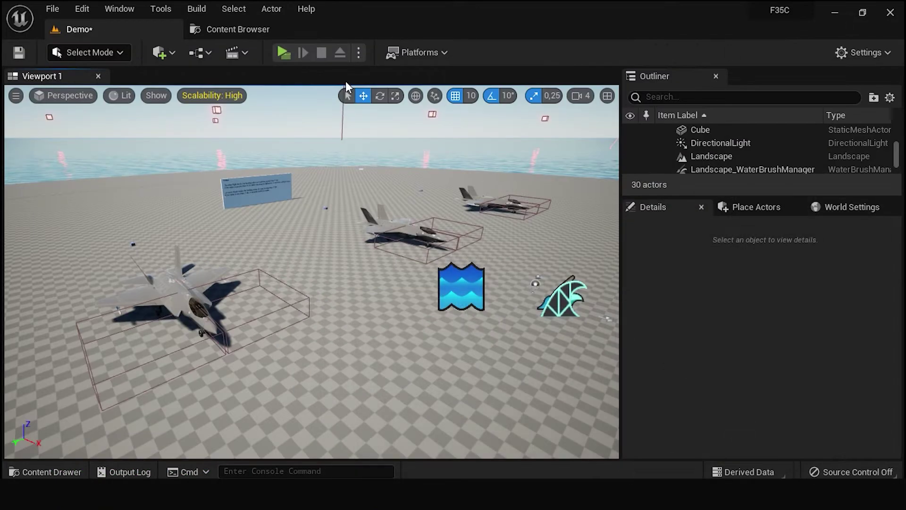
{"action": "left_click", "coordinate": [285, 53]}
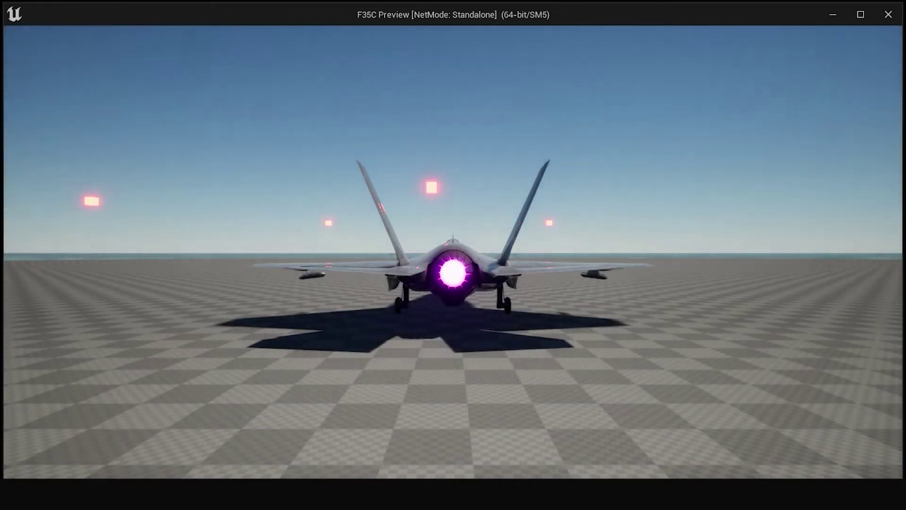
{"action": "key", "text": "w"}
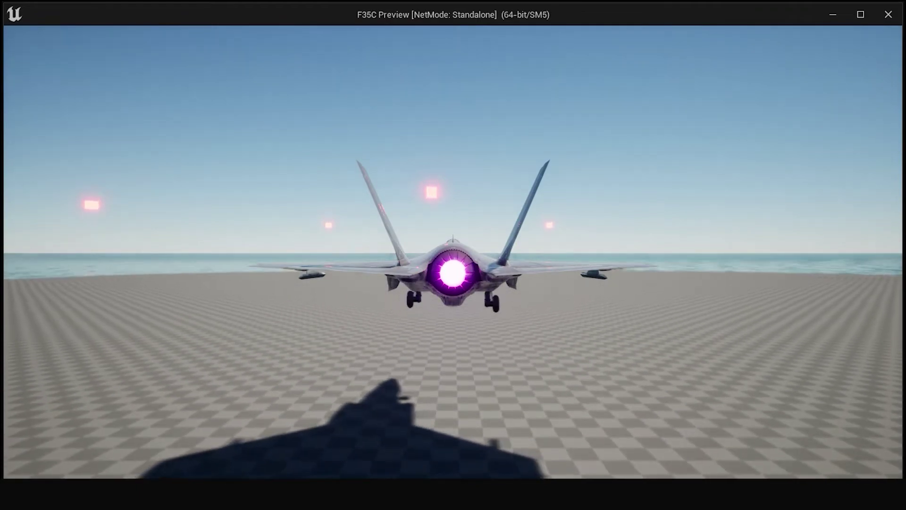
{"action": "key", "text": "g"}
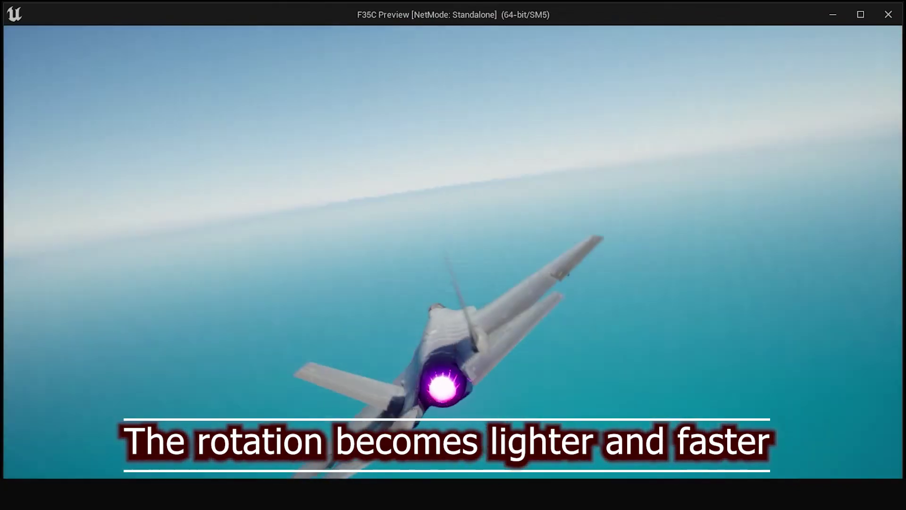
{"action": "key", "text": "Escape"}
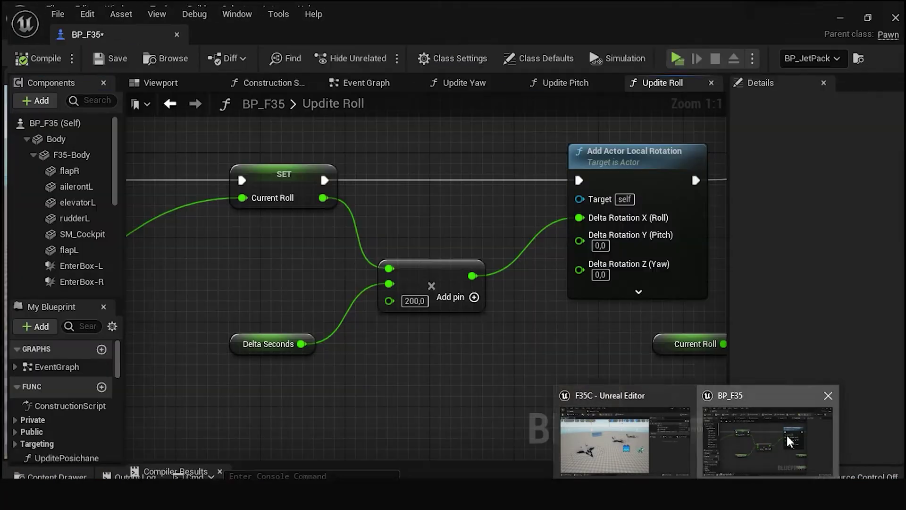
Step: Set the Updite Roll multiplier to 30 and the Updite Pitch multiplier to 10
{"action": "left_click", "coordinate": [787, 435]}
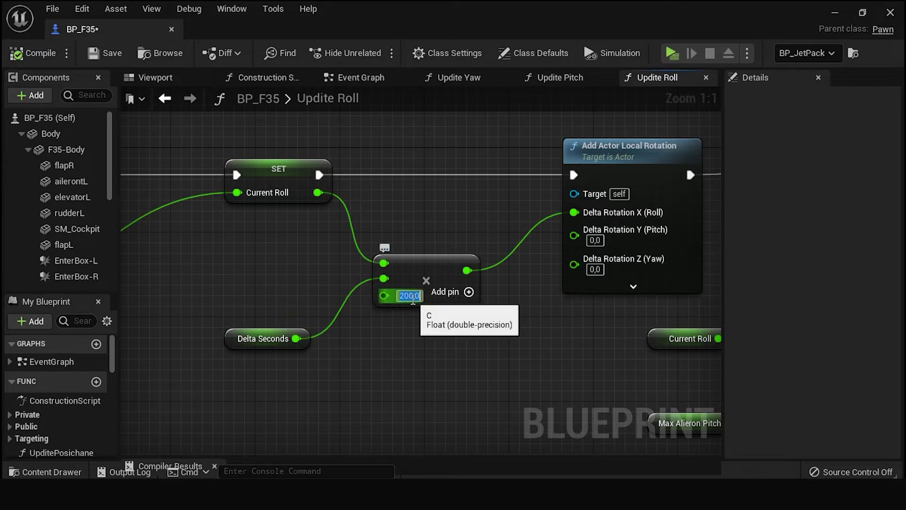
{"action": "type", "text": "3"}
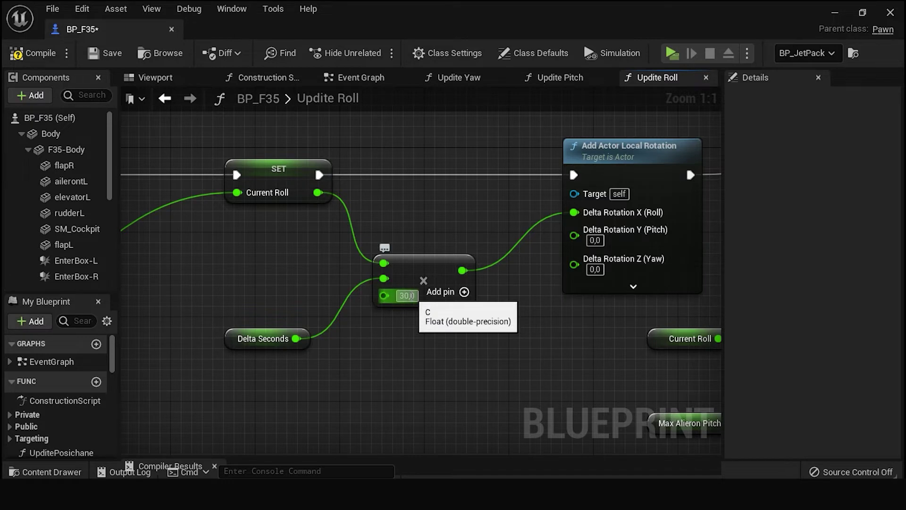
{"action": "type", "text": "5"}
{"action": "key", "text": "Return"}
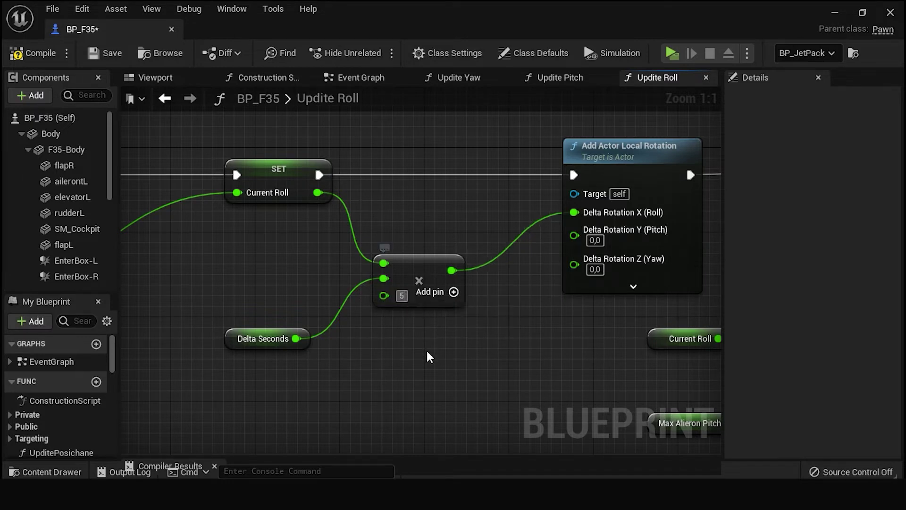
{"action": "left_click", "coordinate": [592, 78]}
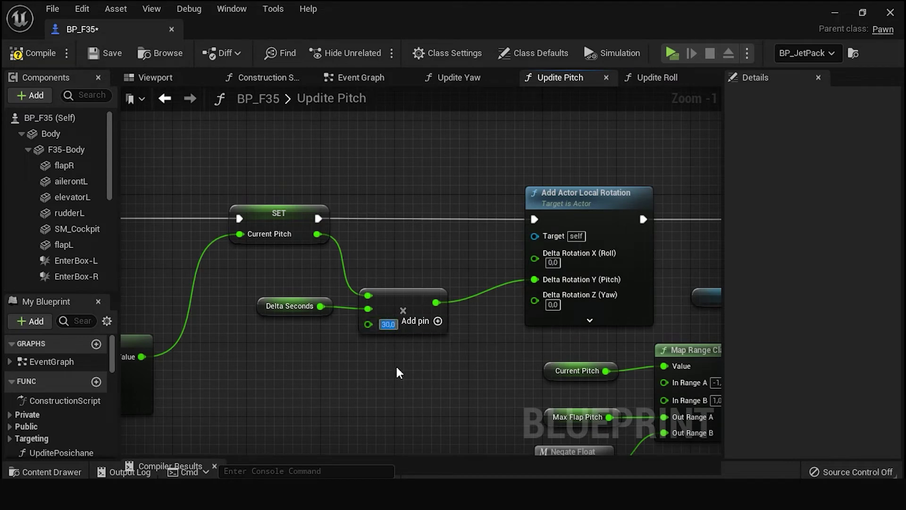
{"action": "type", "text": "10"}
{"action": "key", "text": "Return"}
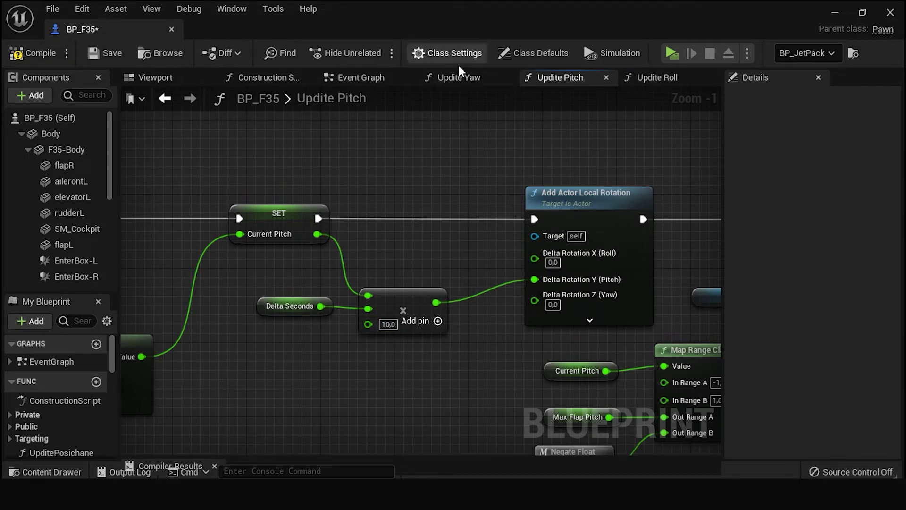
Step: Set the Updite Yaw multiplier to 10 and compile BP_F35
{"action": "left_click", "coordinate": [451, 77]}
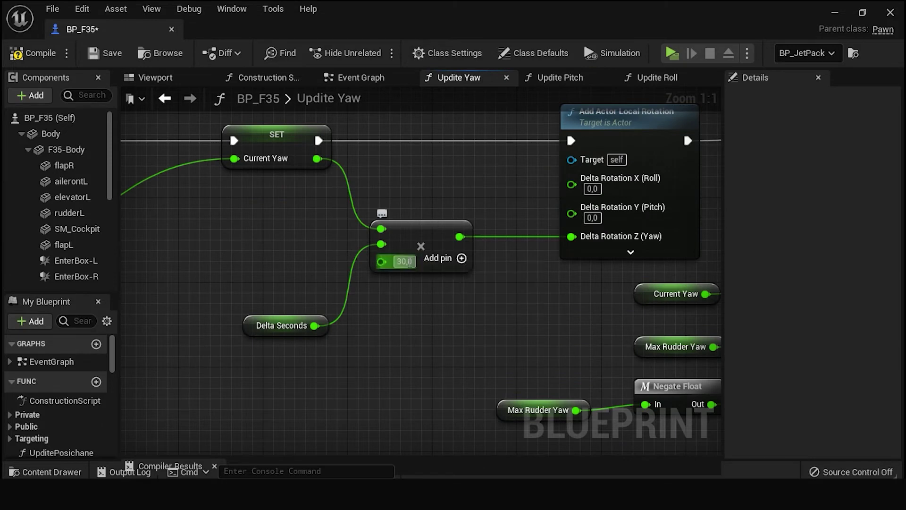
{"action": "type", "text": "10"}
{"action": "key", "text": "Return"}
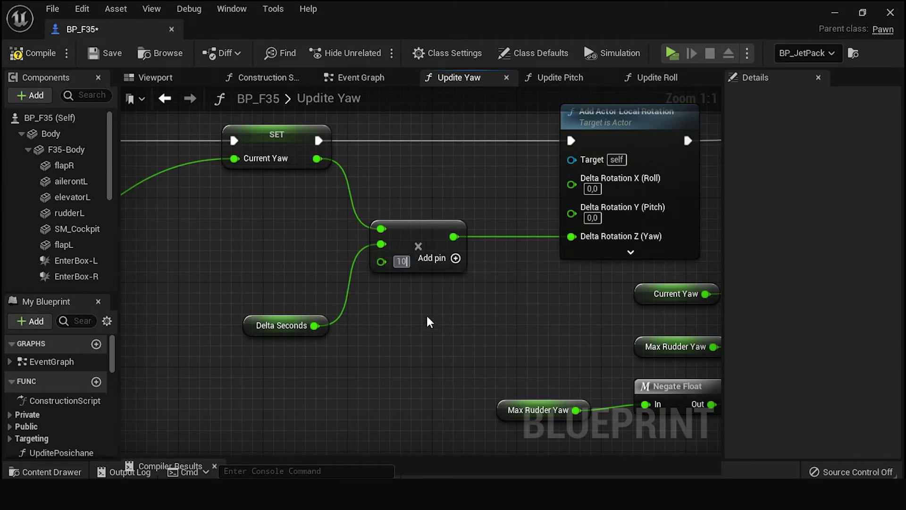
{"action": "left_click", "coordinate": [16, 53]}
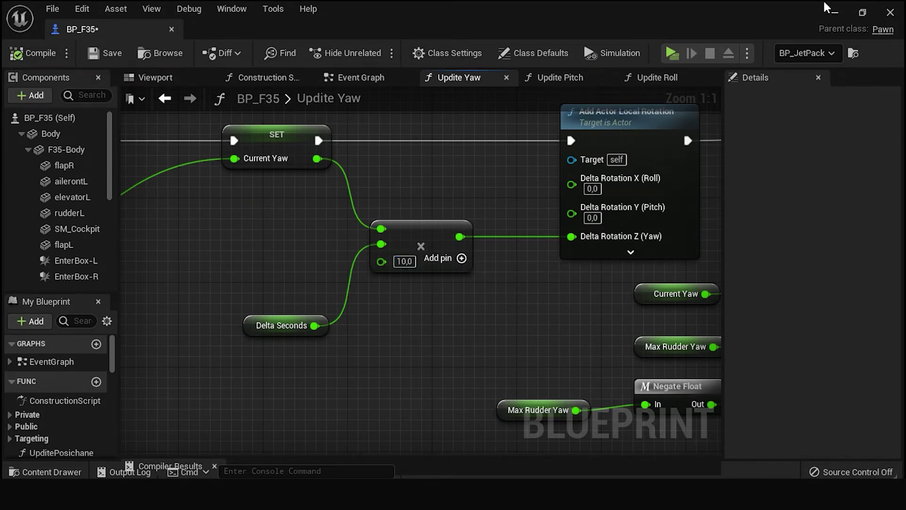
{"action": "left_click", "coordinate": [834, 14]}
Step: Play-test the jet with the lowered multipliers, taking off with W
{"action": "left_click", "coordinate": [284, 52]}
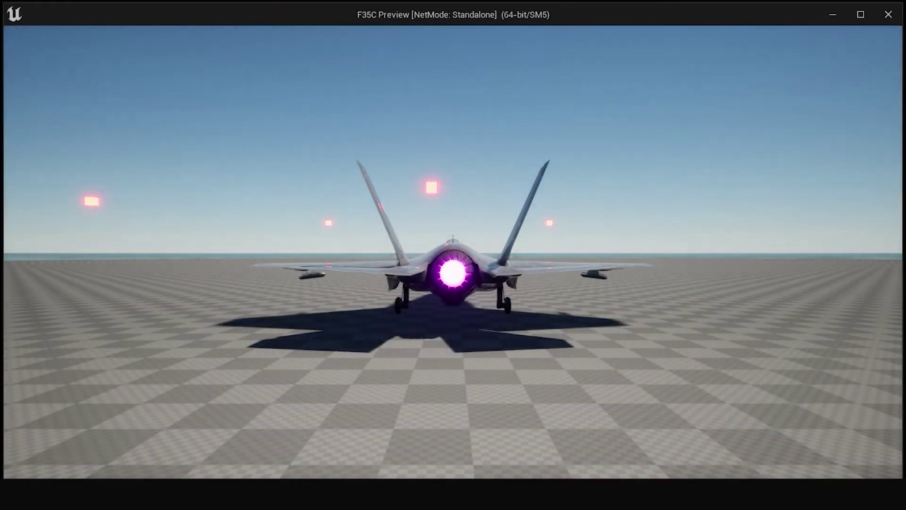
{"action": "key", "text": "w"}
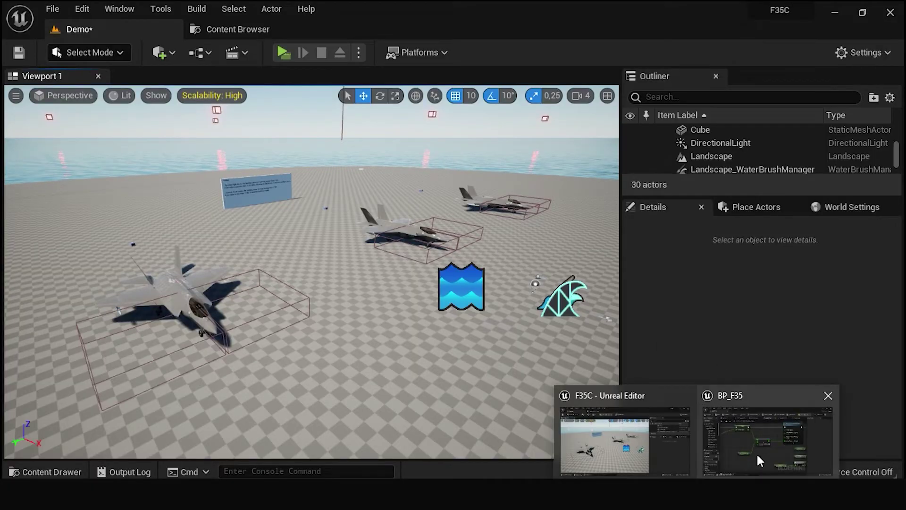
Step: Set the yaw multiplier to 30 and the Updite Pitch multiplier to 50
{"action": "left_click", "coordinate": [759, 451]}
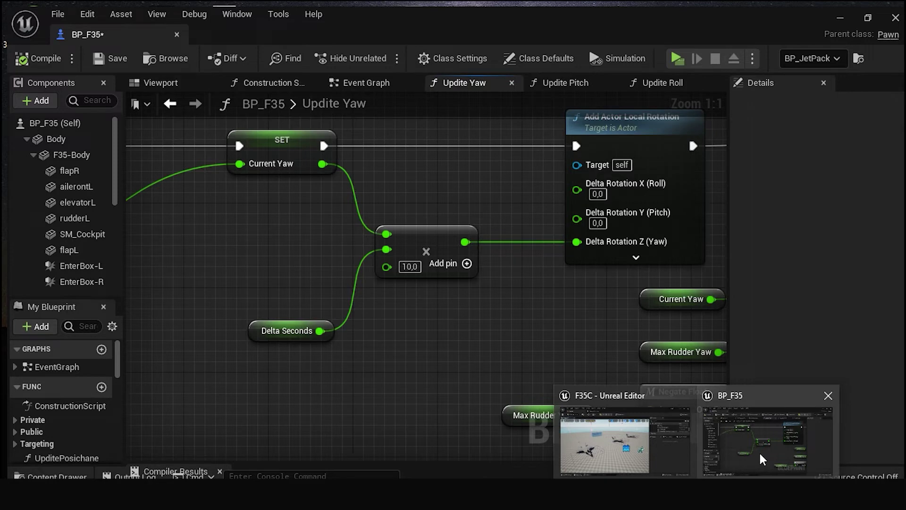
{"action": "right_click_drag", "start_coordinate": [553, 352], "coordinate": [483, 319]}
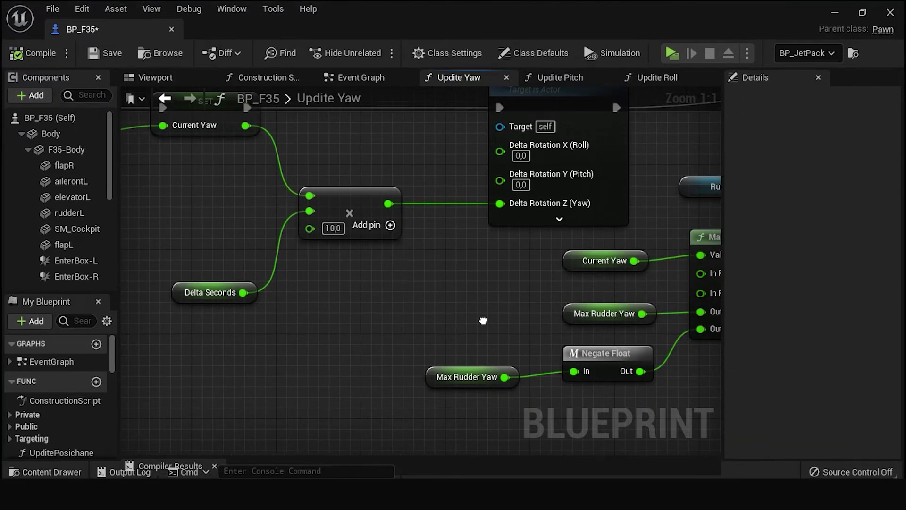
{"action": "scroll", "coordinate": [482, 319], "scroll_direction": "down", "scroll_amount": 1}
{"action": "scroll", "coordinate": [483, 319], "scroll_direction": "down", "scroll_amount": 1}
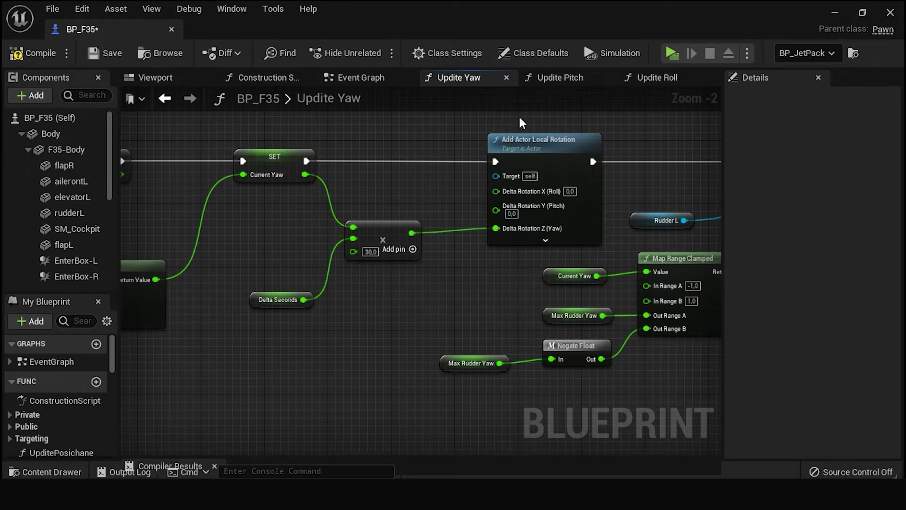
{"action": "left_click", "coordinate": [556, 87]}
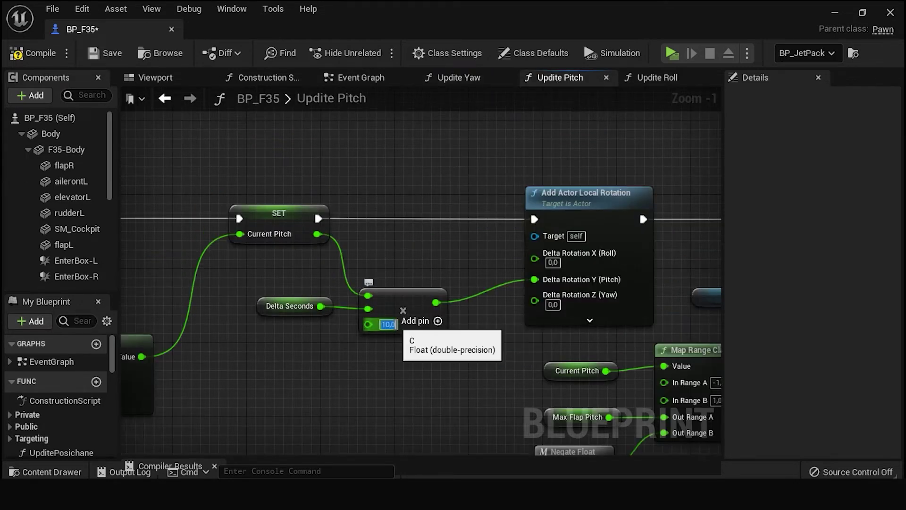
{"action": "type", "text": "5"}
{"action": "key", "text": "Return"}
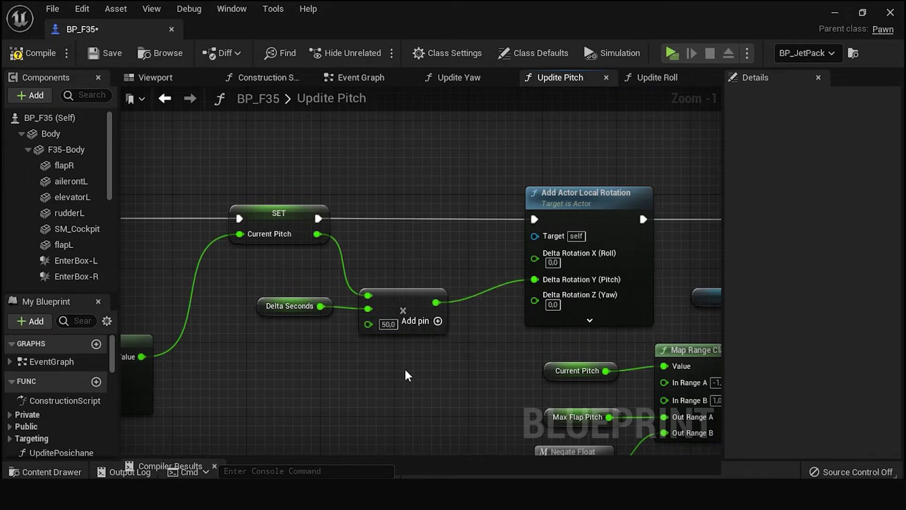
Step: Compile BP_F35, review the M_Yaw, M_Pitch and Roll groups in the Event Graph, and save it
{"action": "left_click", "coordinate": [661, 84]}
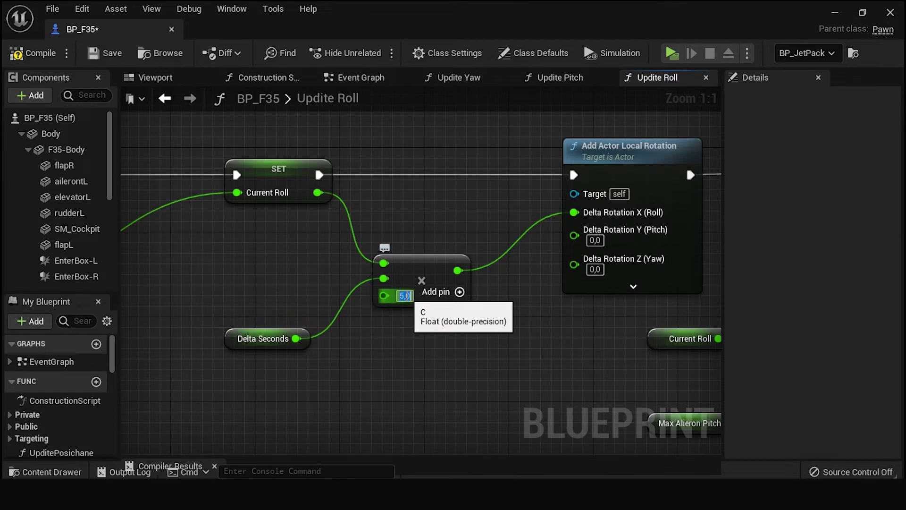
{"action": "left_click", "coordinate": [16, 56]}
{"action": "scroll", "coordinate": [398, 308], "scroll_direction": "down", "scroll_amount": 2}
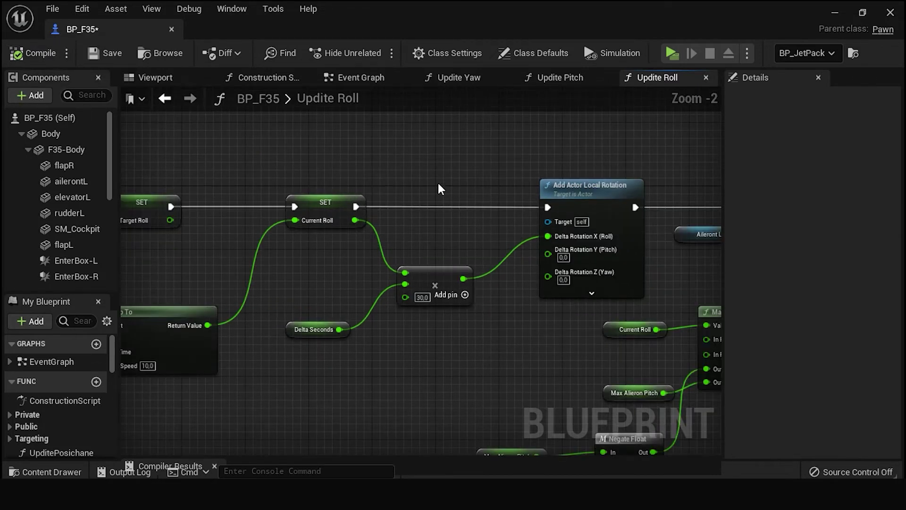
{"action": "left_click", "coordinate": [358, 78]}
{"action": "scroll", "coordinate": [428, 199], "scroll_direction": "down", "scroll_amount": 3}
{"action": "scroll", "coordinate": [429, 199], "scroll_direction": "down", "scroll_amount": 2}
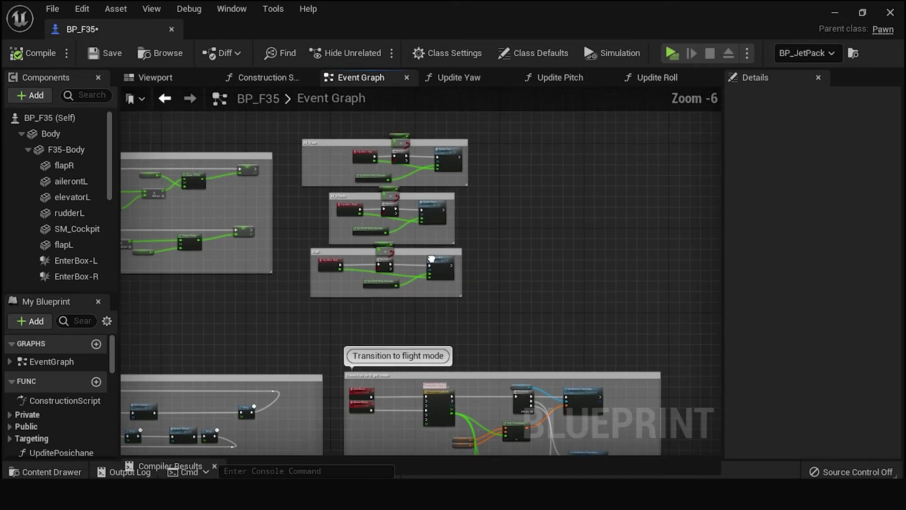
{"action": "scroll", "coordinate": [414, 275], "scroll_direction": "up", "scroll_amount": 1}
{"action": "left_click_drag", "start_coordinate": [245, 135], "coordinate": [535, 400]}
{"action": "left_click", "coordinate": [567, 241]}
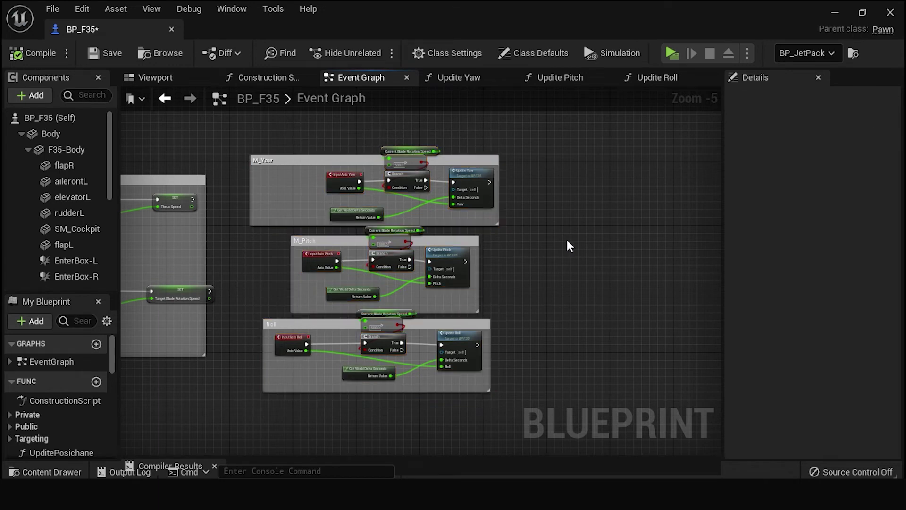
{"action": "left_click", "coordinate": [108, 54]}
Step: Close the blueprint and flight-test the jet with yaw 30 and pitch 50, then stop
{"action": "left_click", "coordinate": [889, 14]}
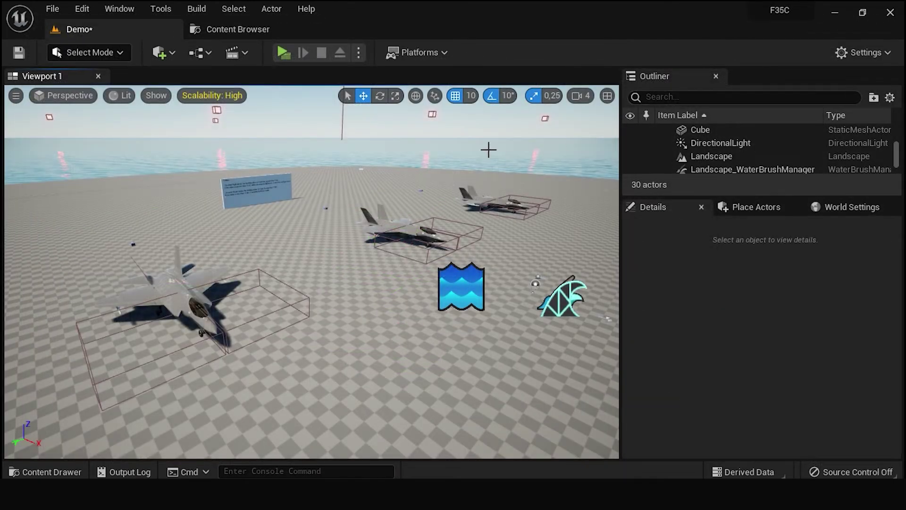
{"action": "left_click", "coordinate": [282, 55]}
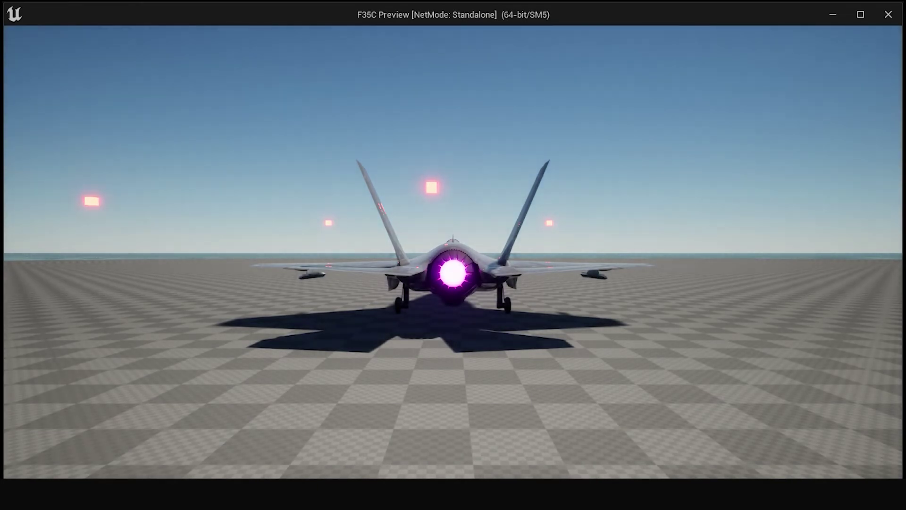
{"action": "key", "text": "space"}
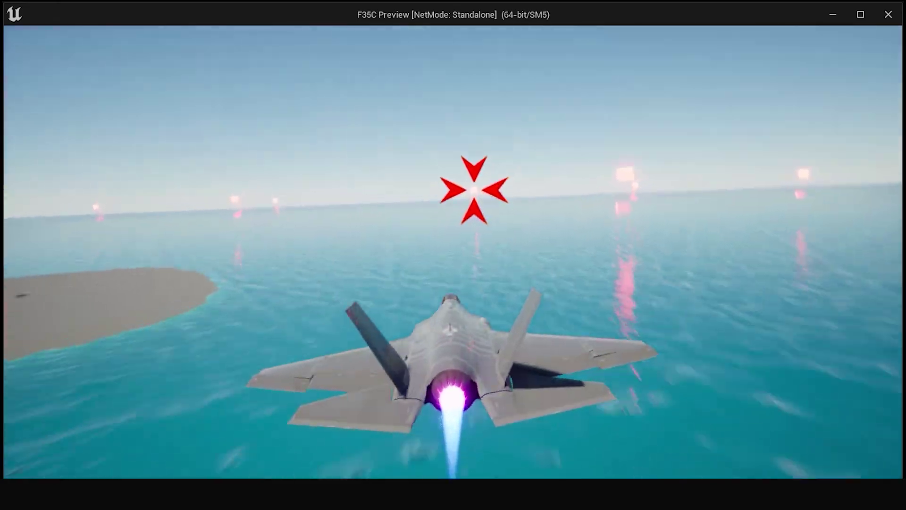
{"action": "key", "text": "Escape"}
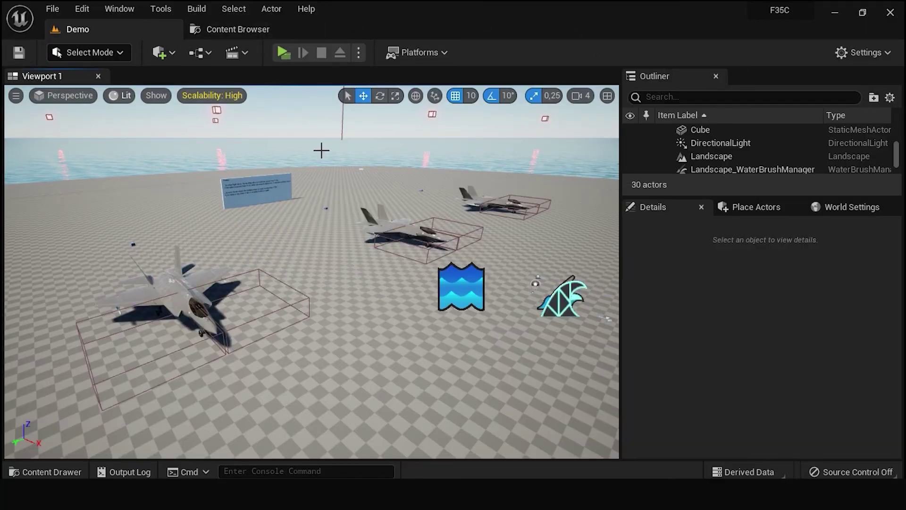